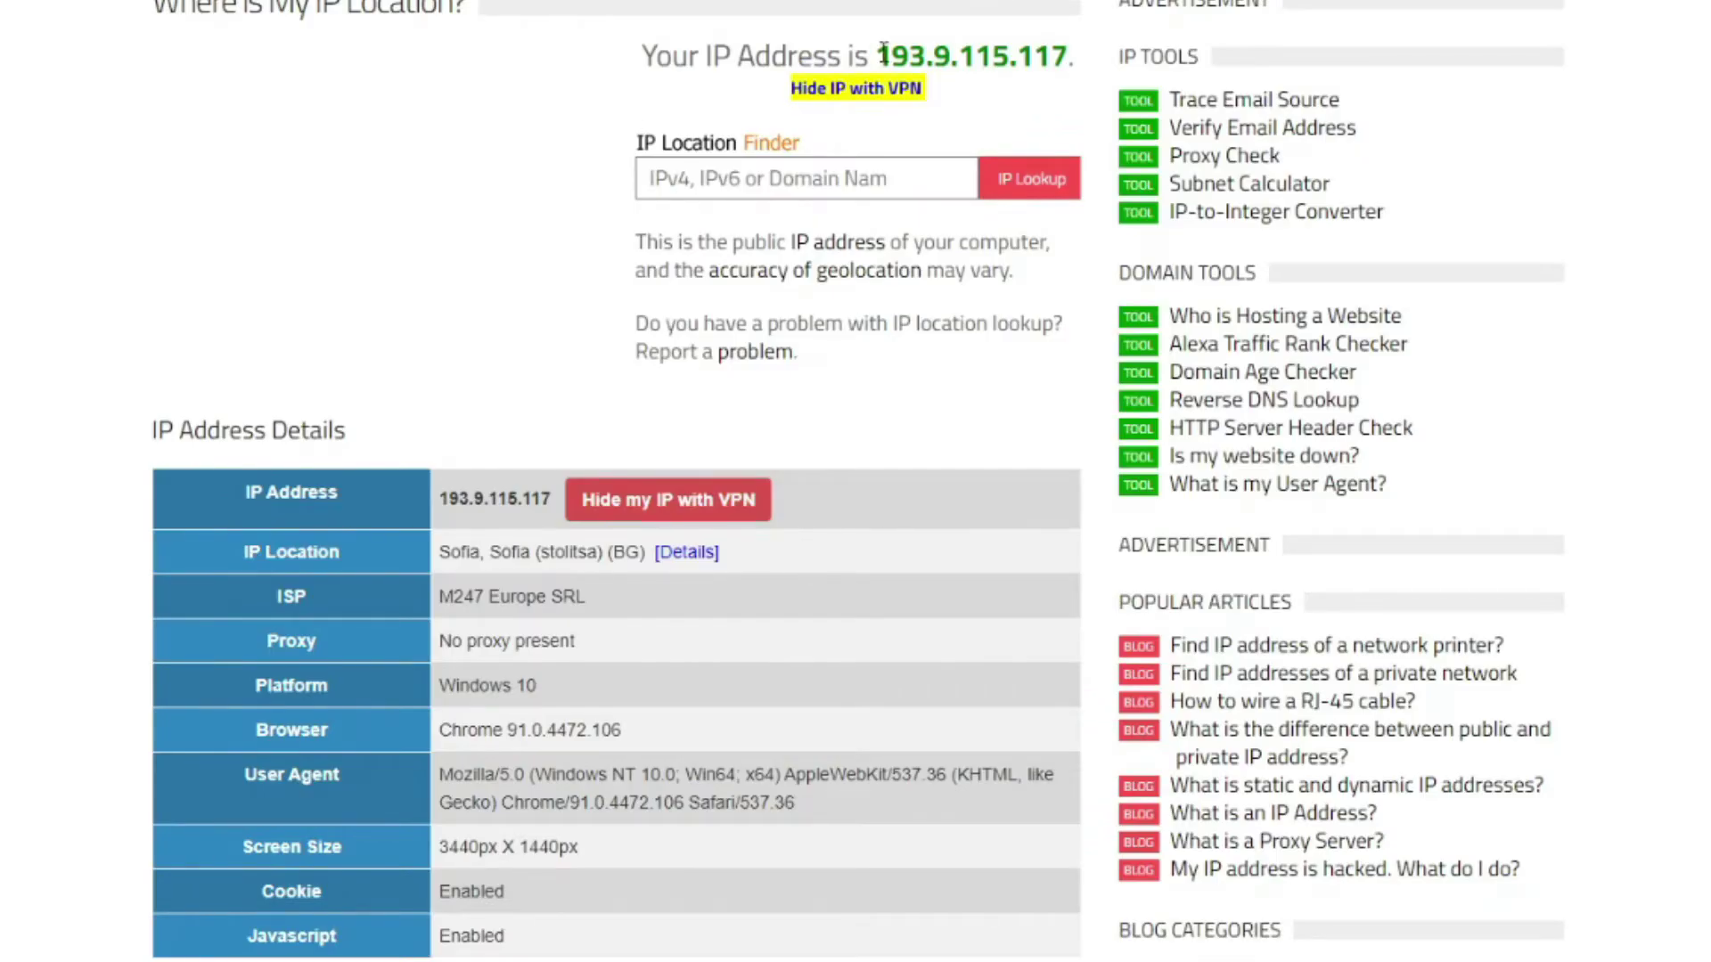
pyautogui.moveTo(875, 55); pyautogui.dragTo(1070, 55)
pyautogui.moveTo(439, 497); pyautogui.dragTo(551, 498)
pyautogui.click(493, 351)
pyautogui.moveTo(442, 551); pyautogui.dragTo(588, 552)
pyautogui.click(467, 277)
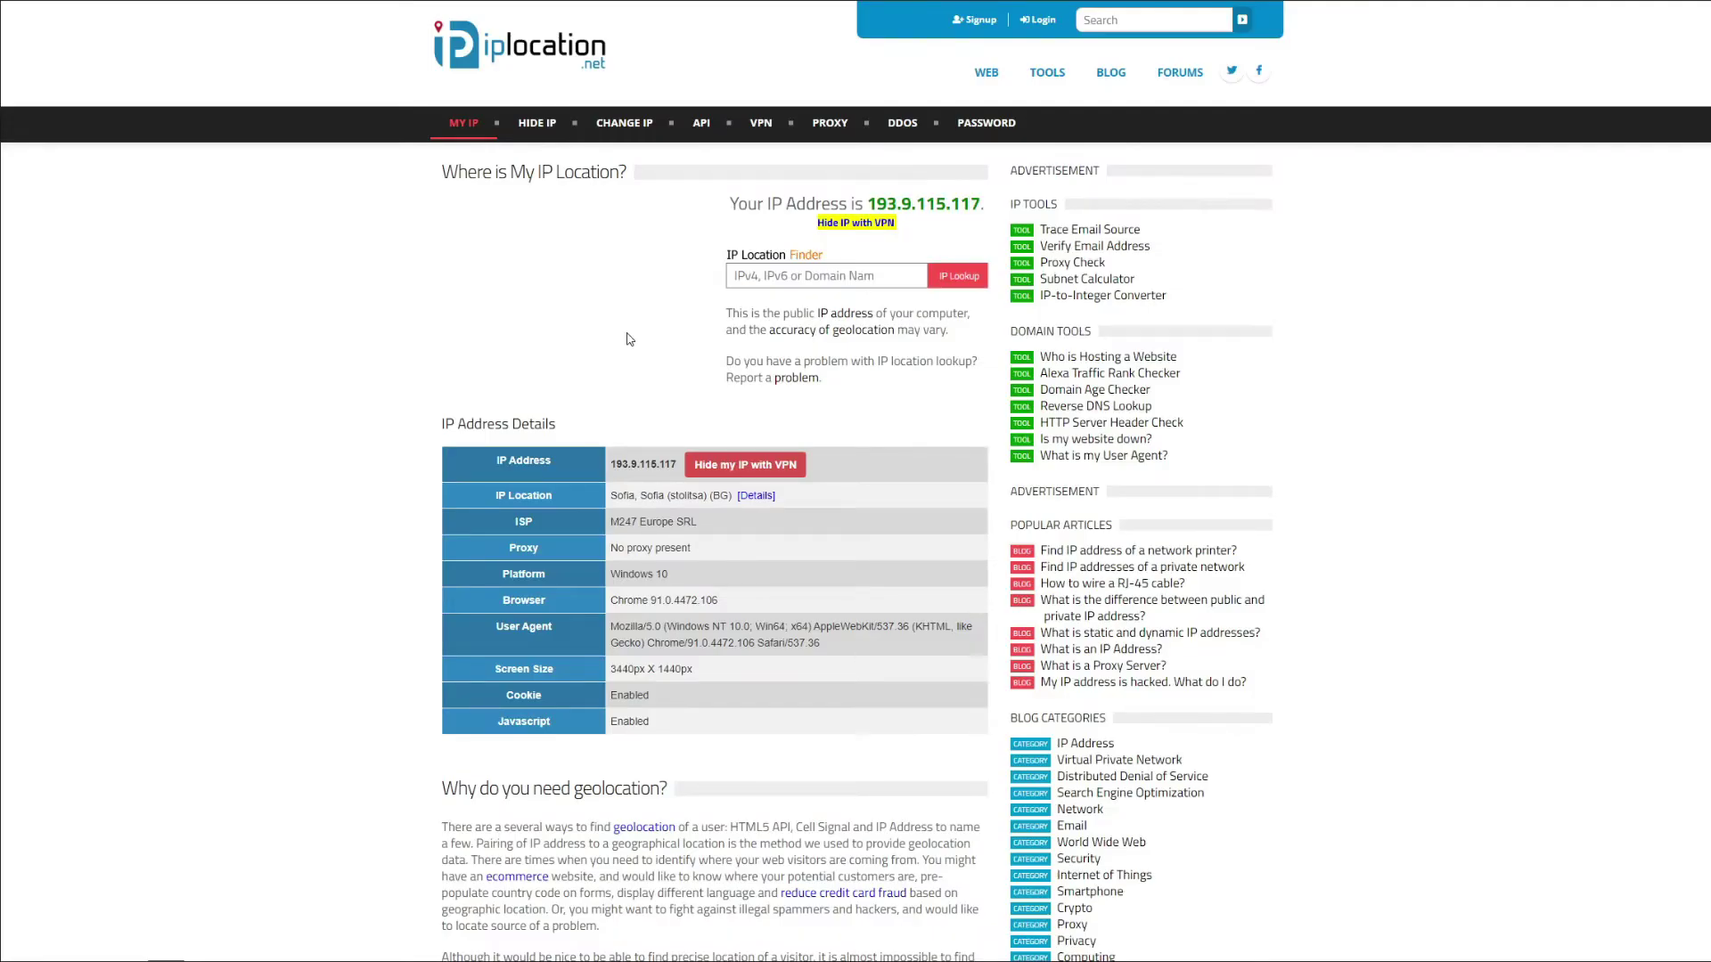
# - Bring the CyberGhost VPN window with All servers up over iplocation.net using Alt+Tab
pyautogui.hotkey('alt', 'Tab')
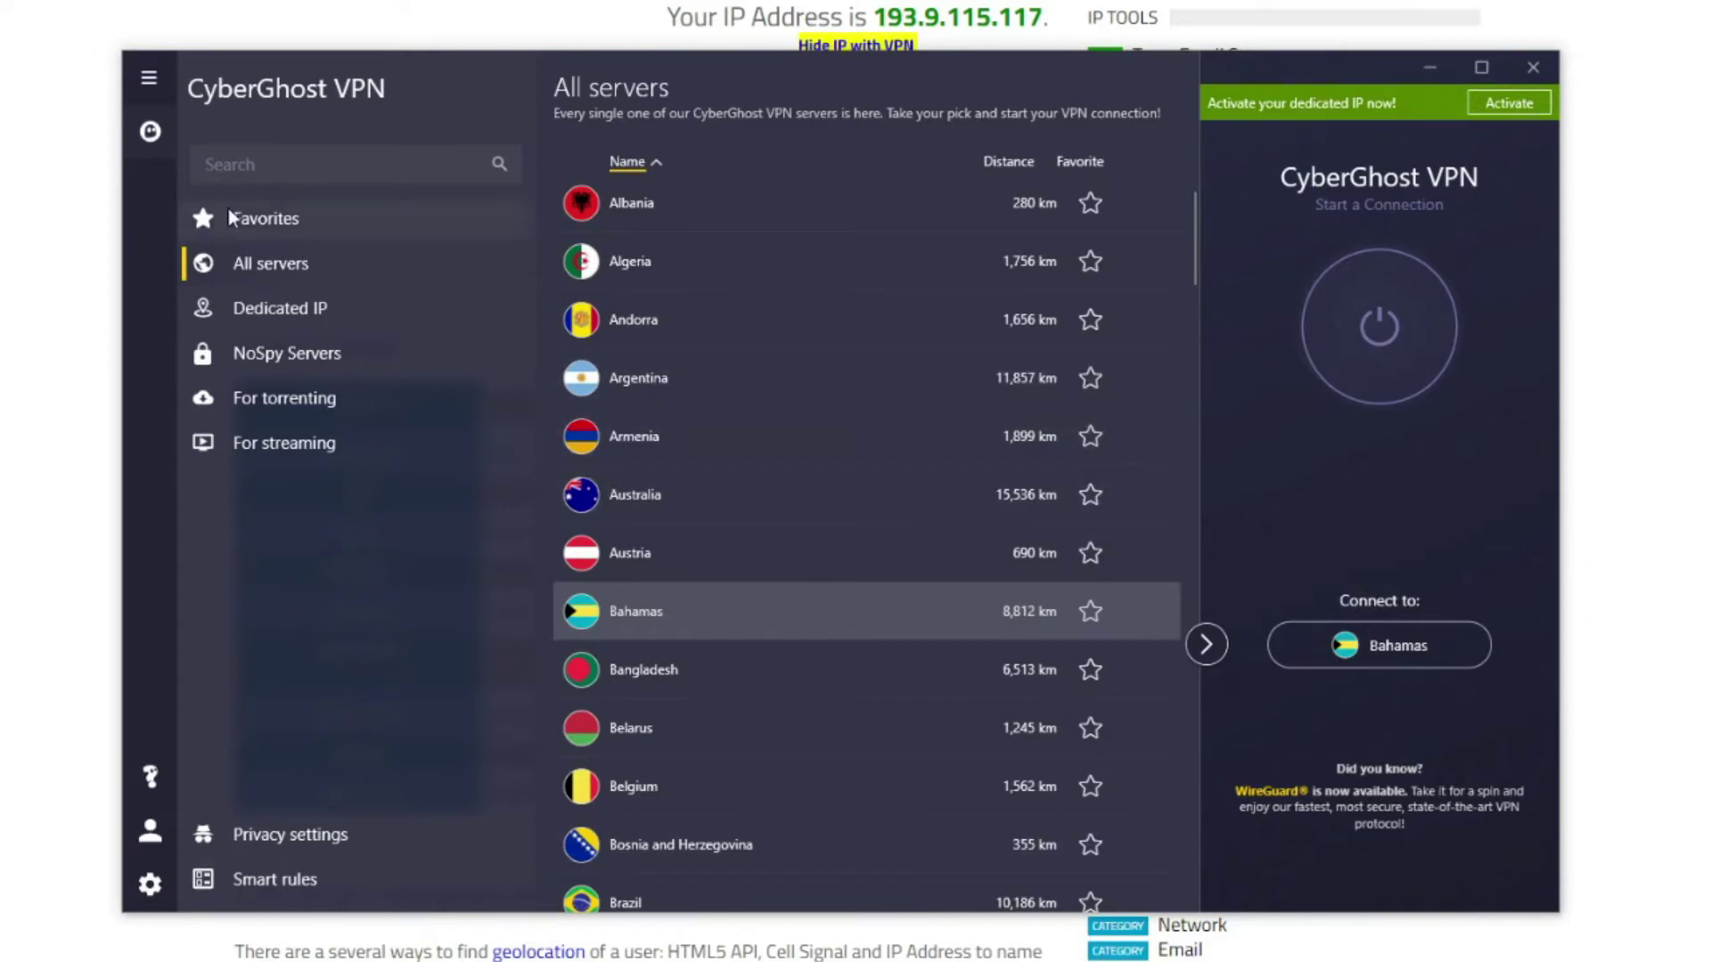
pyautogui.scroll(-3, 805, 535)
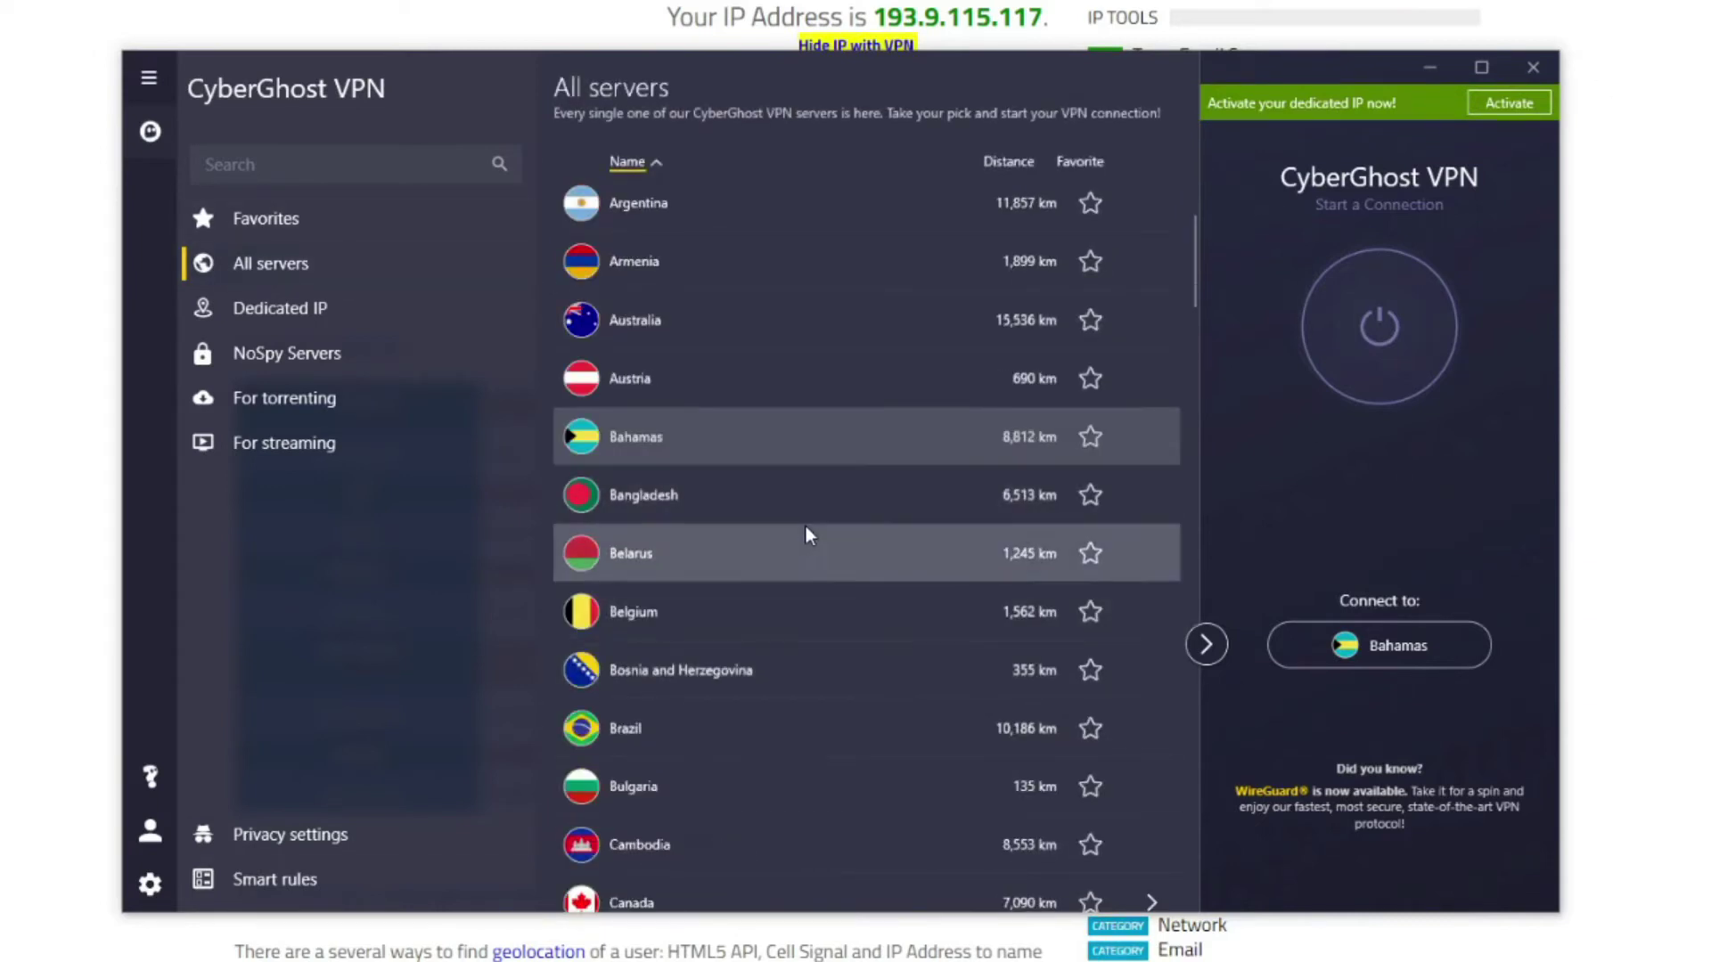
pyautogui.scroll(-5, 805, 534)
pyautogui.scroll(-5, 806, 575)
pyautogui.scroll(-4, 802, 535)
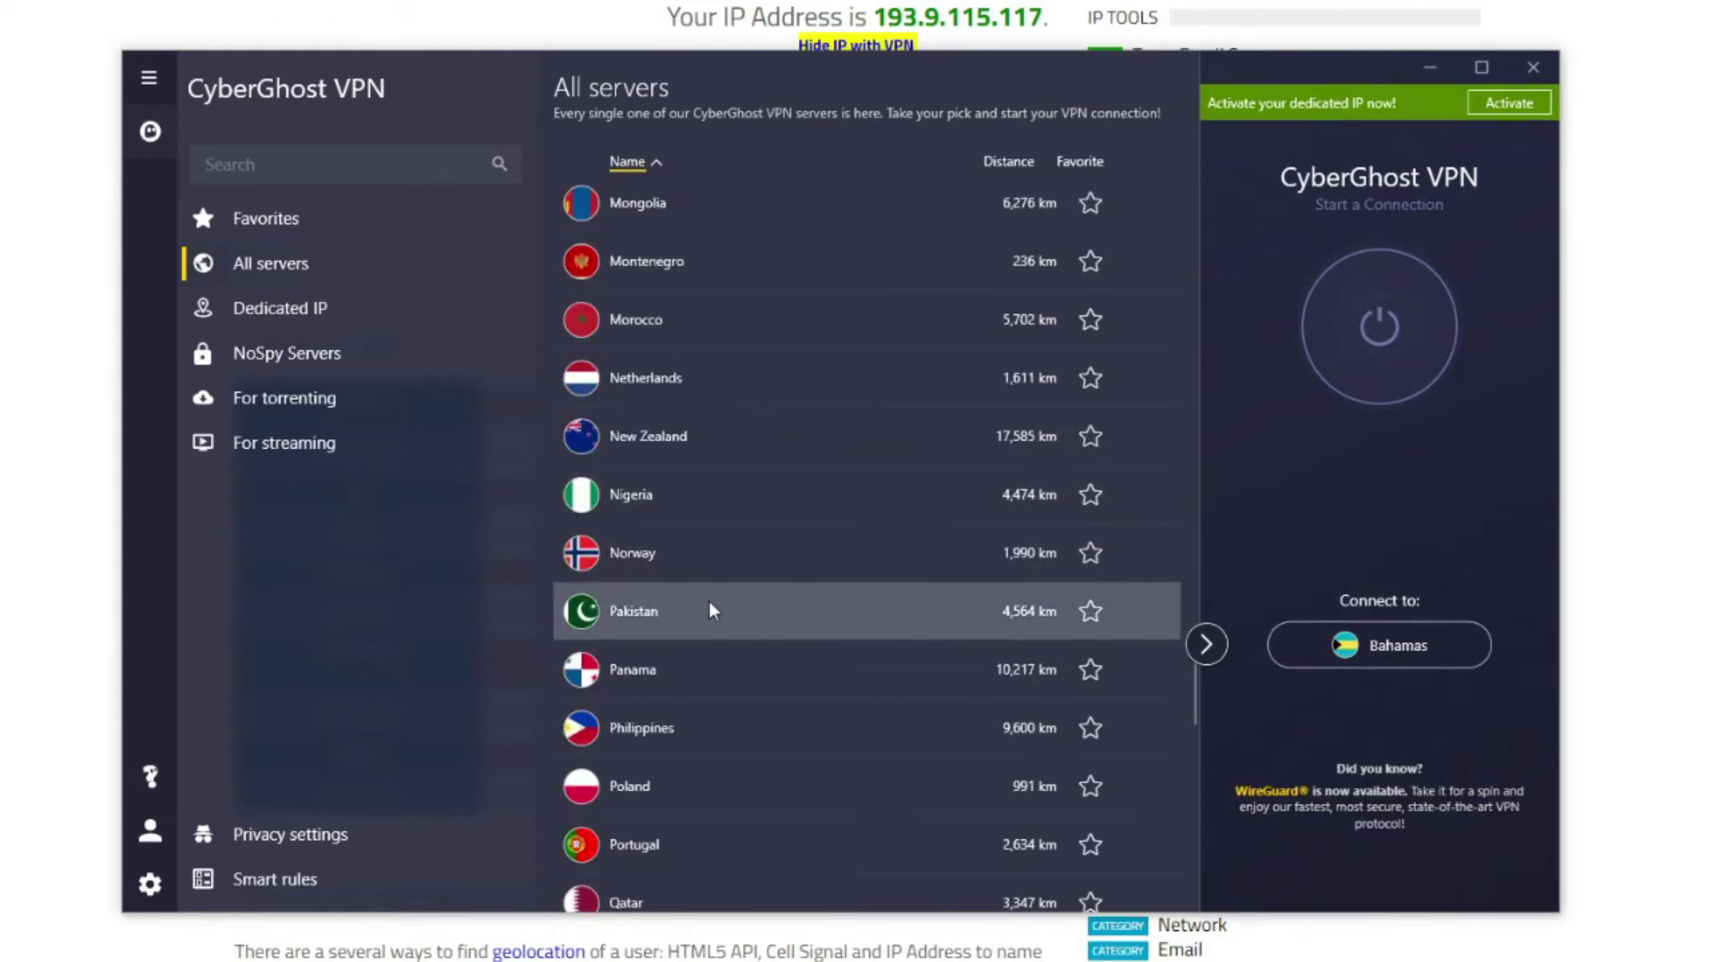
# - Connect CyberGhost to the Pakistan server from the All servers list
pyautogui.doubleClick(755, 611)
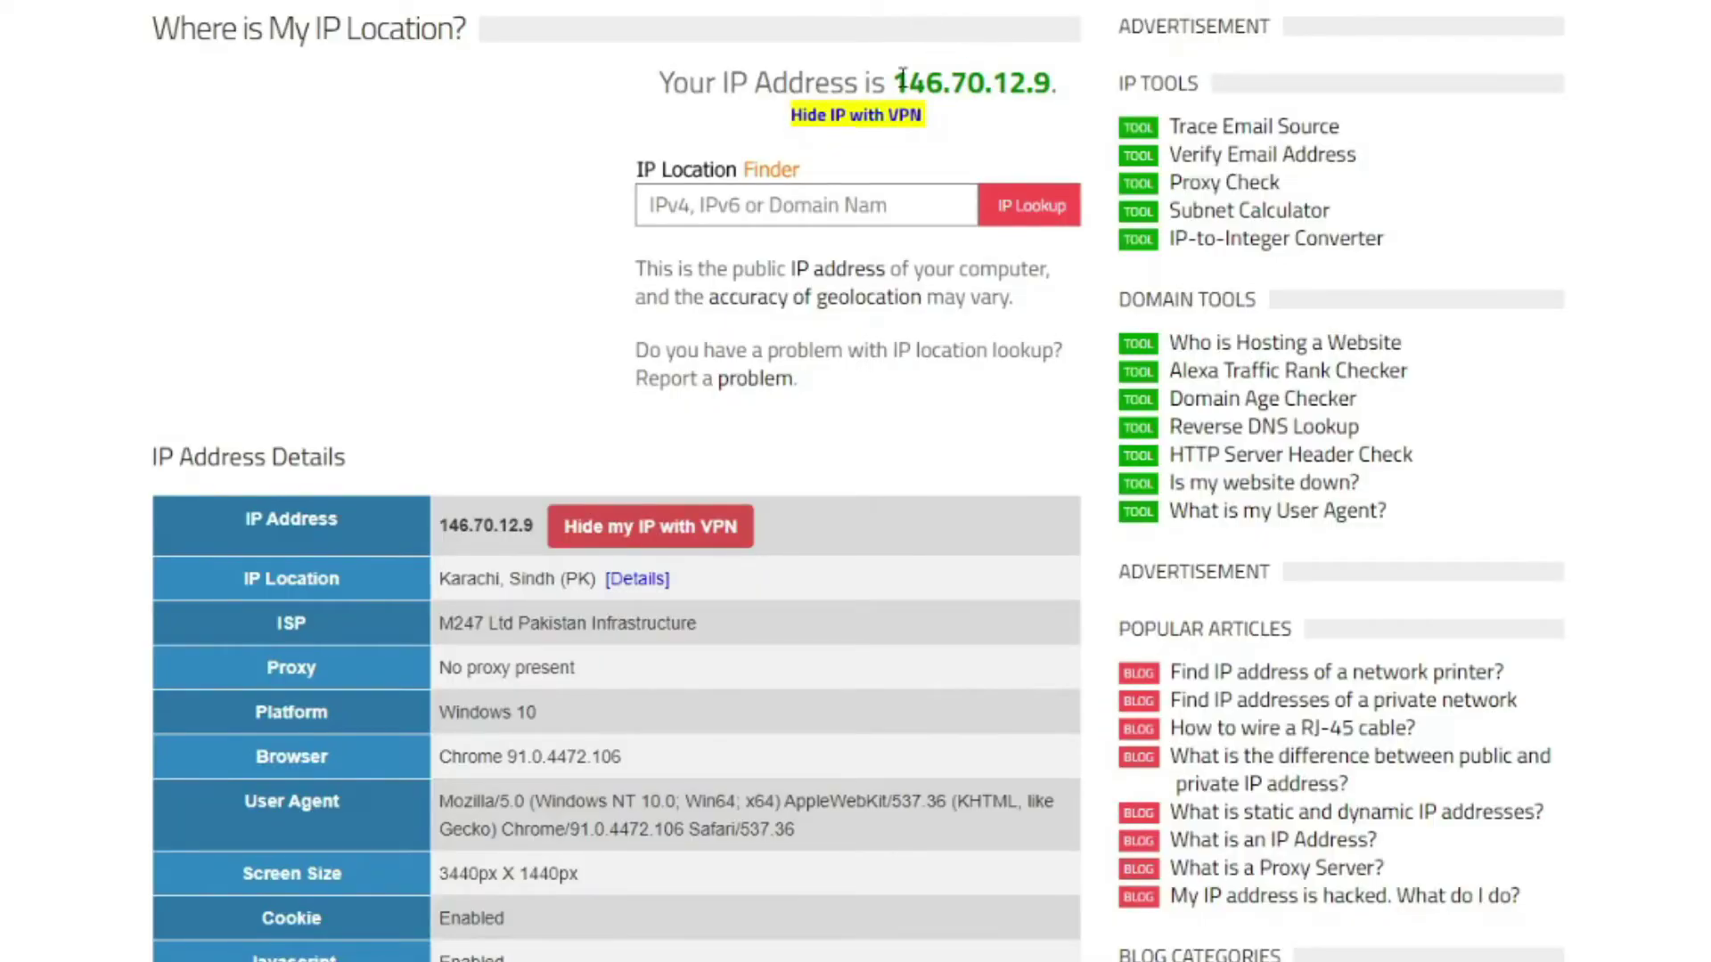
# - Highlight the new IP address 146.70.12.9 on iplocation.net, then clear the highlight
pyautogui.moveTo(892, 83); pyautogui.dragTo(971, 83)
pyautogui.click(455, 569)
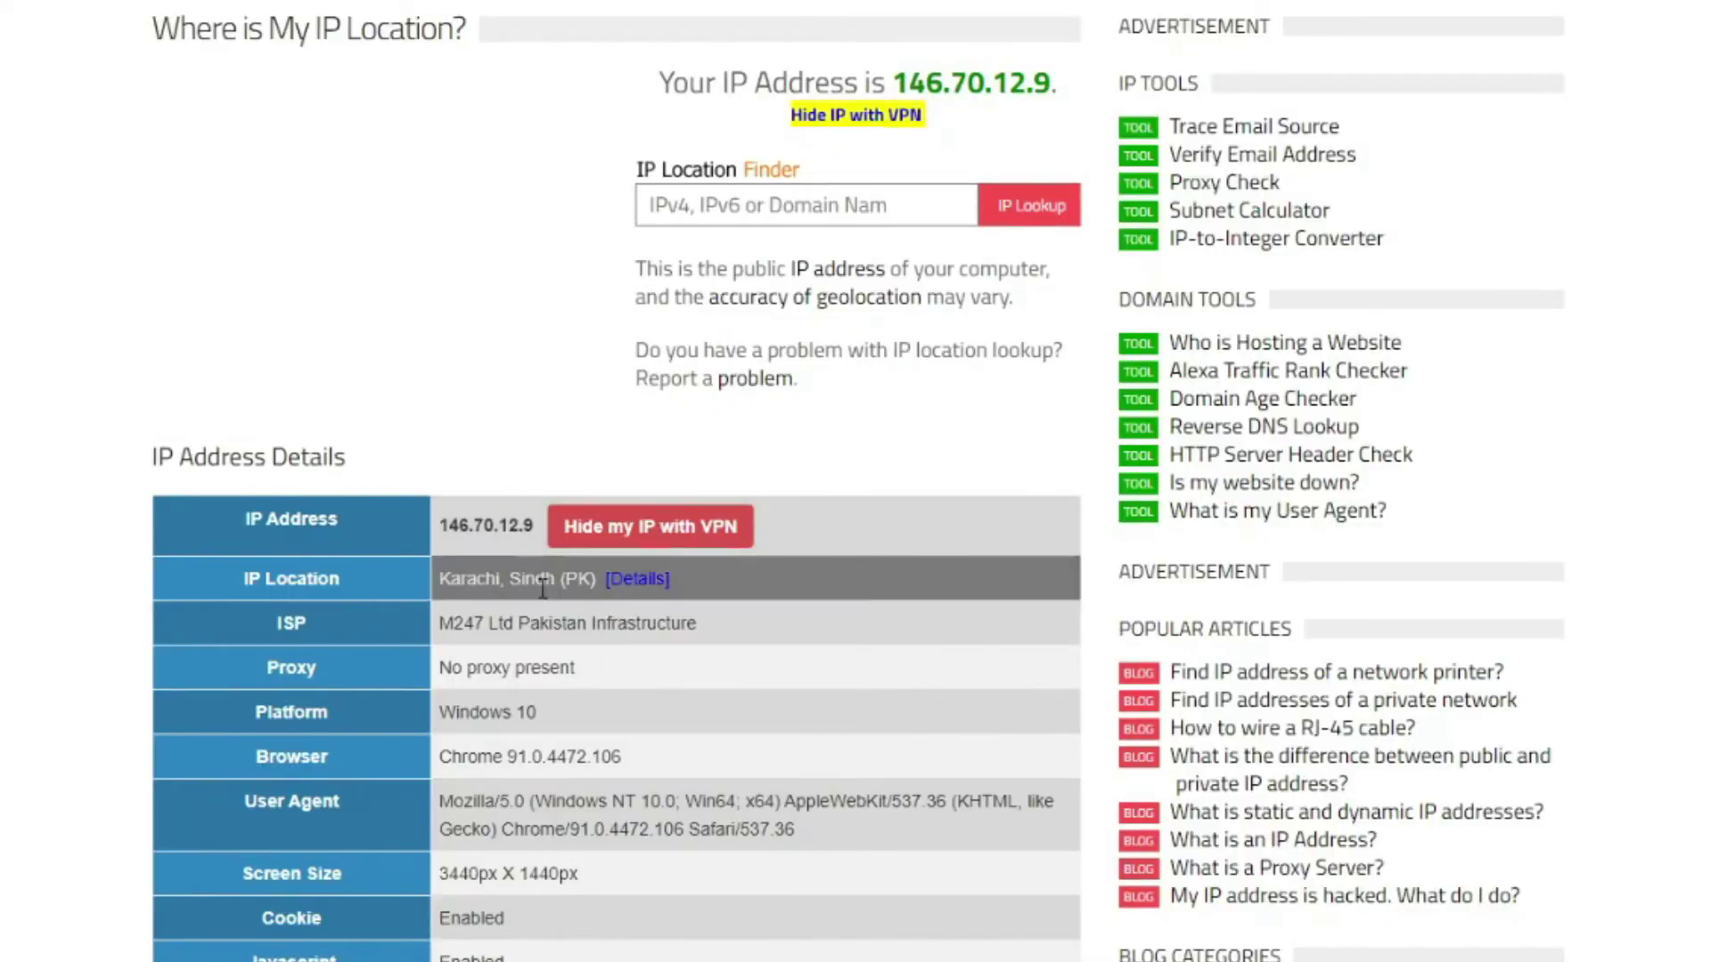